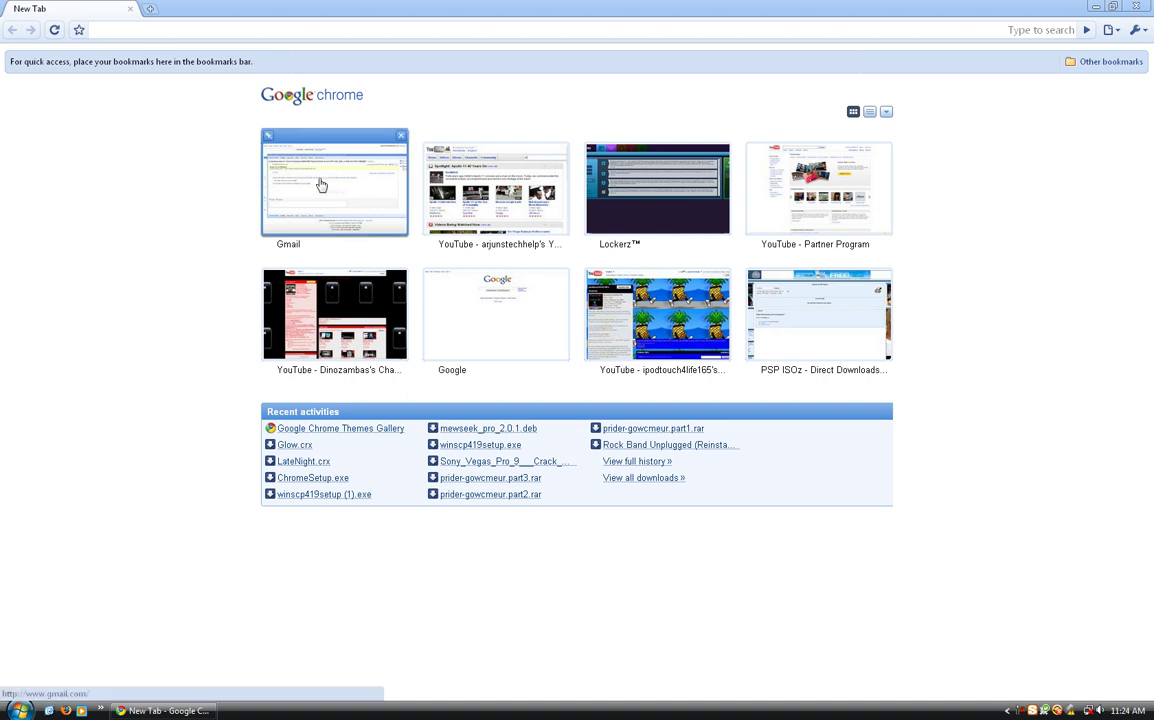
# Reorder the most-visited thumbnails: Gmail to the bottom-right slot, PSP ISOz right before it
pyautogui.moveTo(325, 176); pyautogui.dragTo(496, 190)
pyautogui.moveTo(657, 315); pyautogui.dragTo(657, 190)
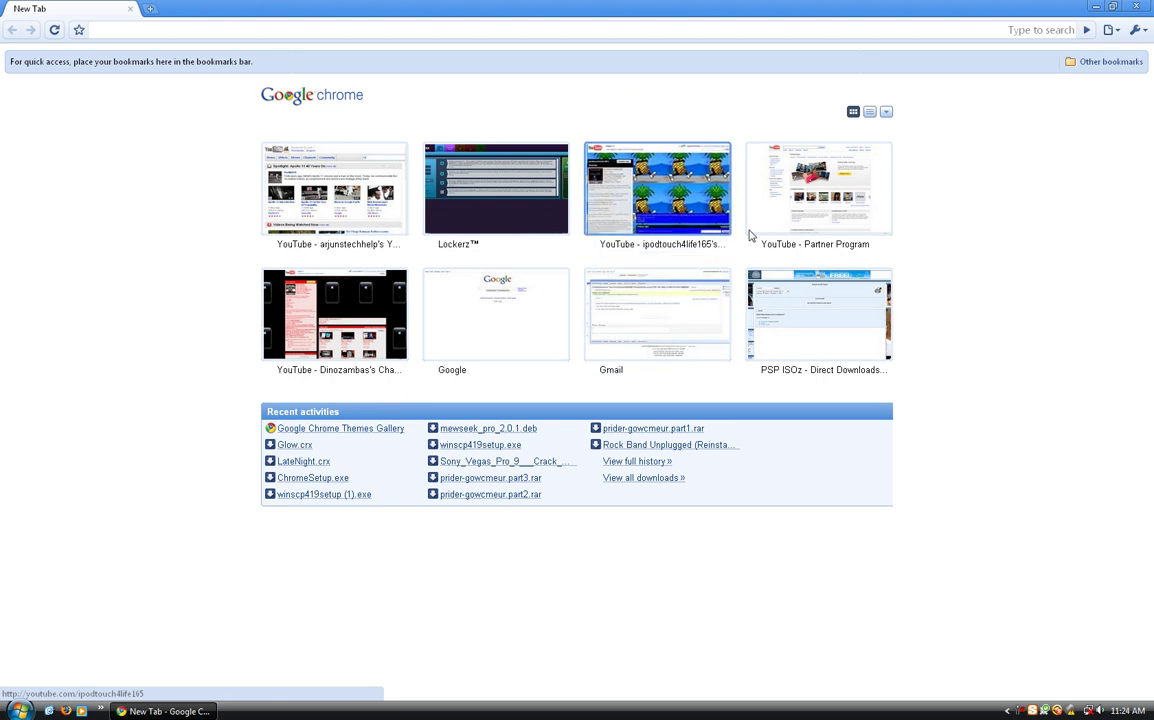
pyautogui.moveTo(818, 315); pyautogui.dragTo(640, 310)
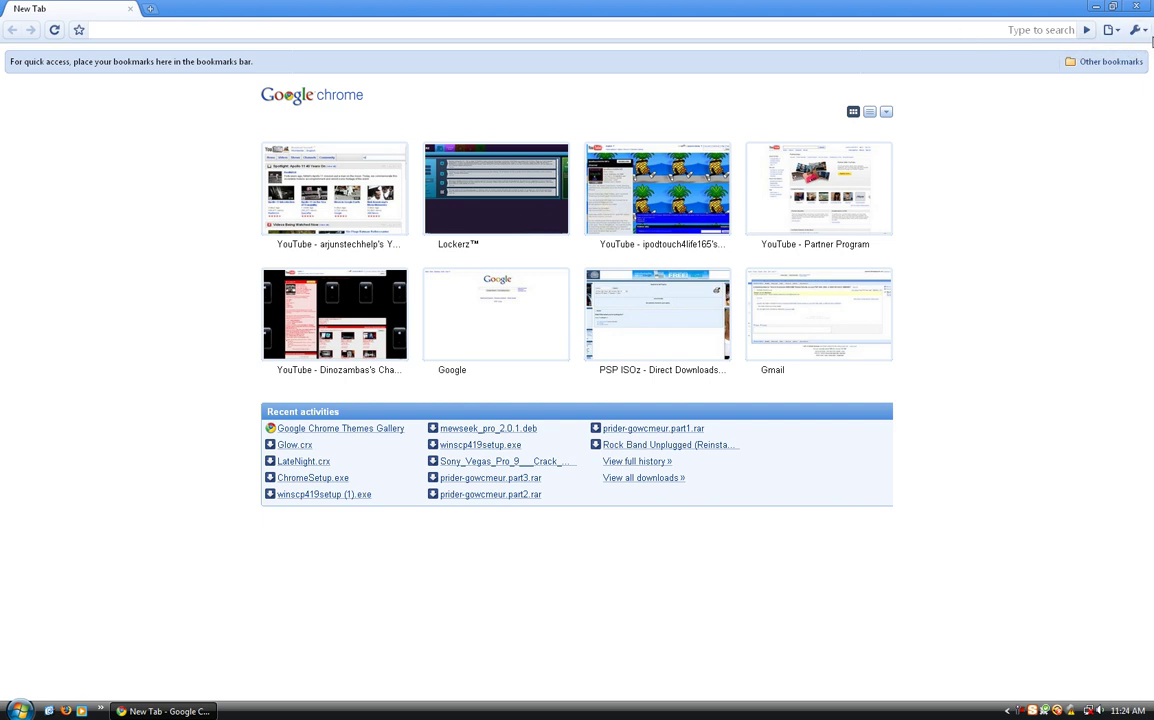
# Open Options from the wrench menu and settle on the Personal Stuff tab showing Themes
pyautogui.click(1140, 31)
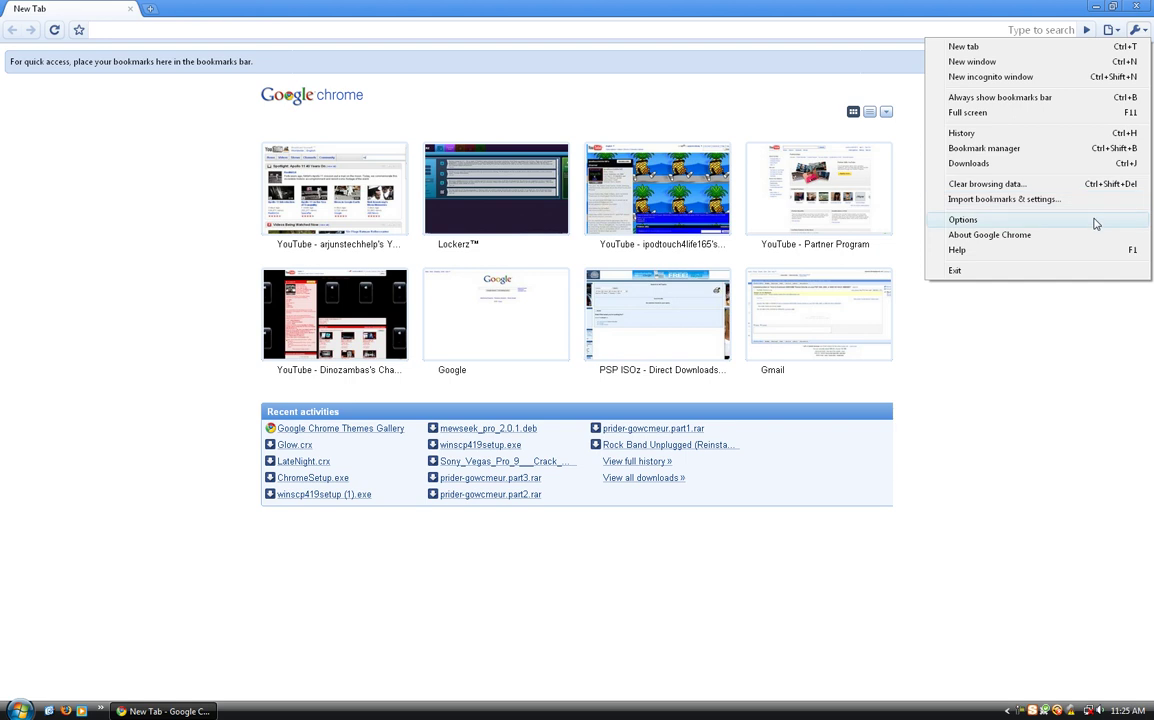
pyautogui.click(968, 222)
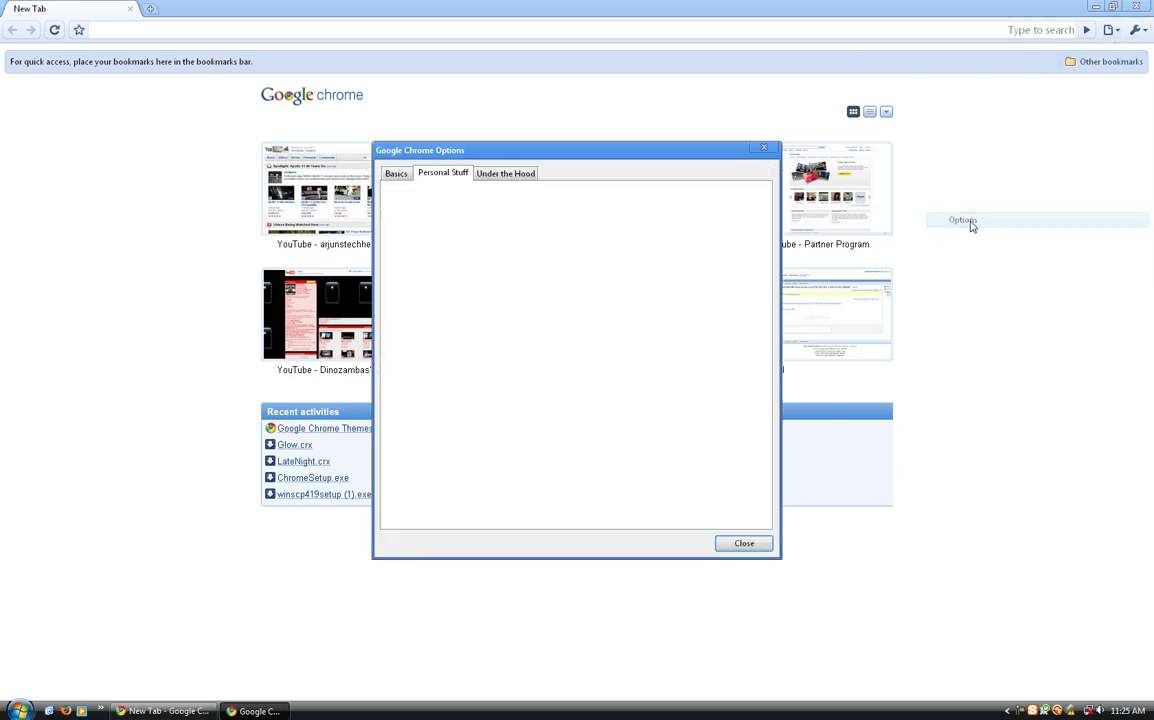
pyautogui.click(392, 175)
pyautogui.moveTo(448, 154); pyautogui.dragTo(410, 127)
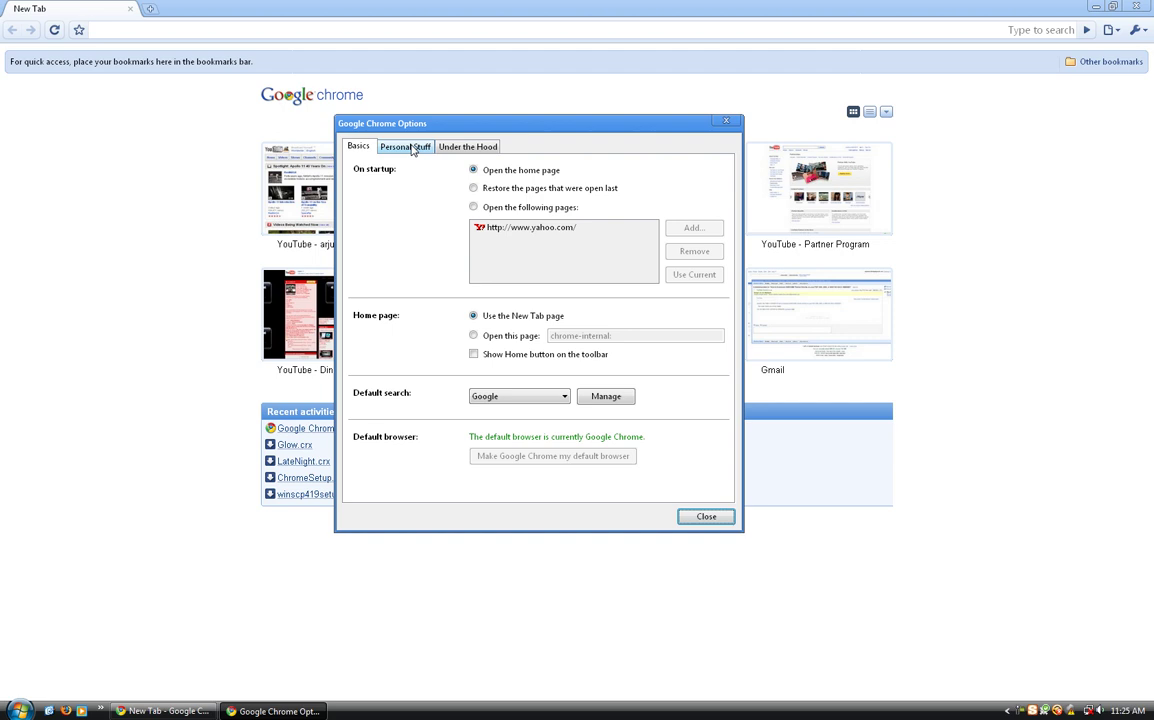
pyautogui.click(410, 150)
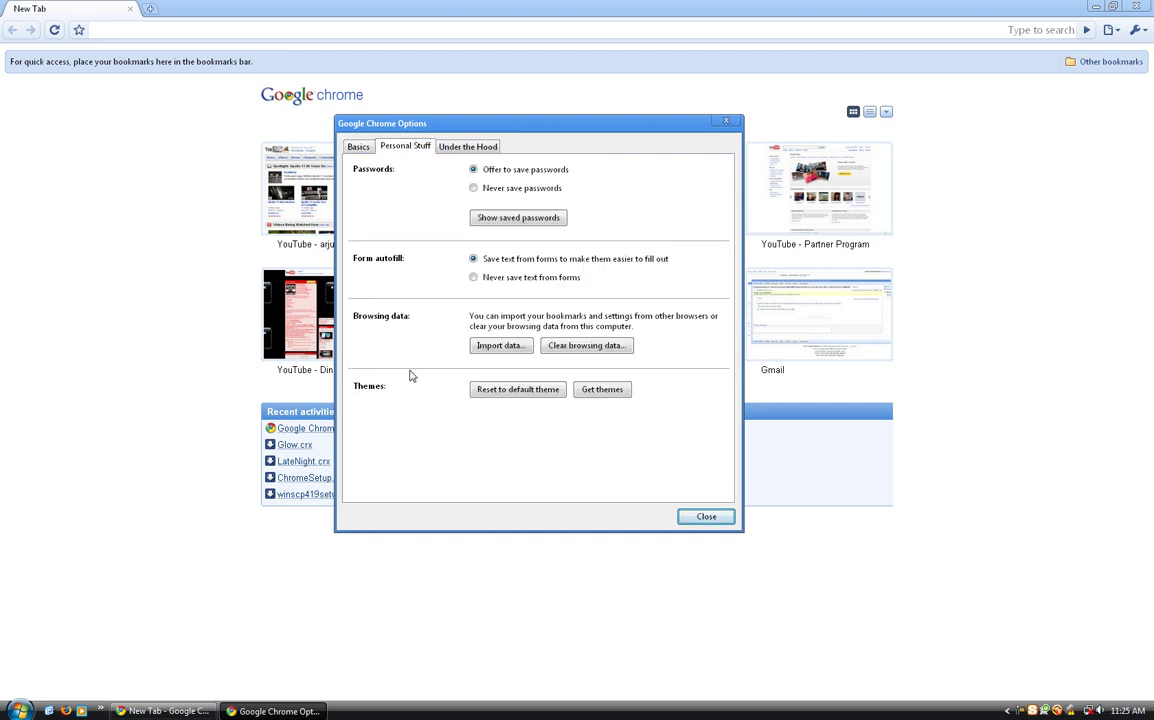
pyautogui.moveTo(297, 312)
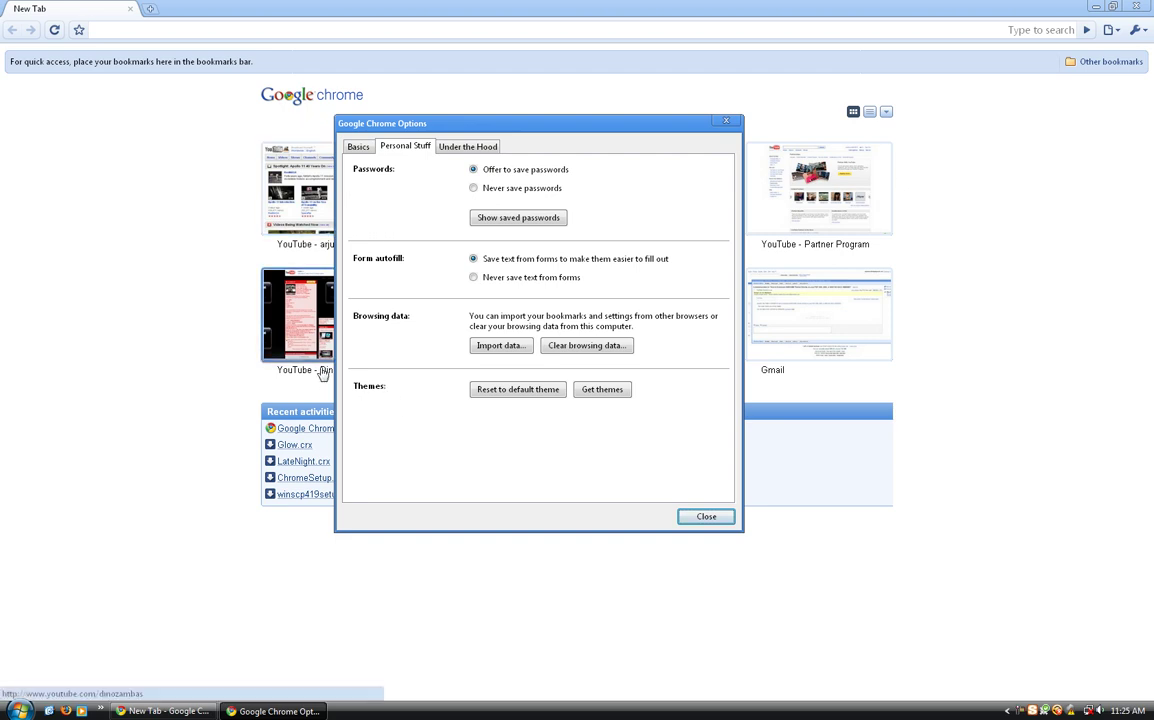
# Open the Themes Gallery via Get themes and browse the previews from Classic to Zen Spring
pyautogui.click(603, 389)
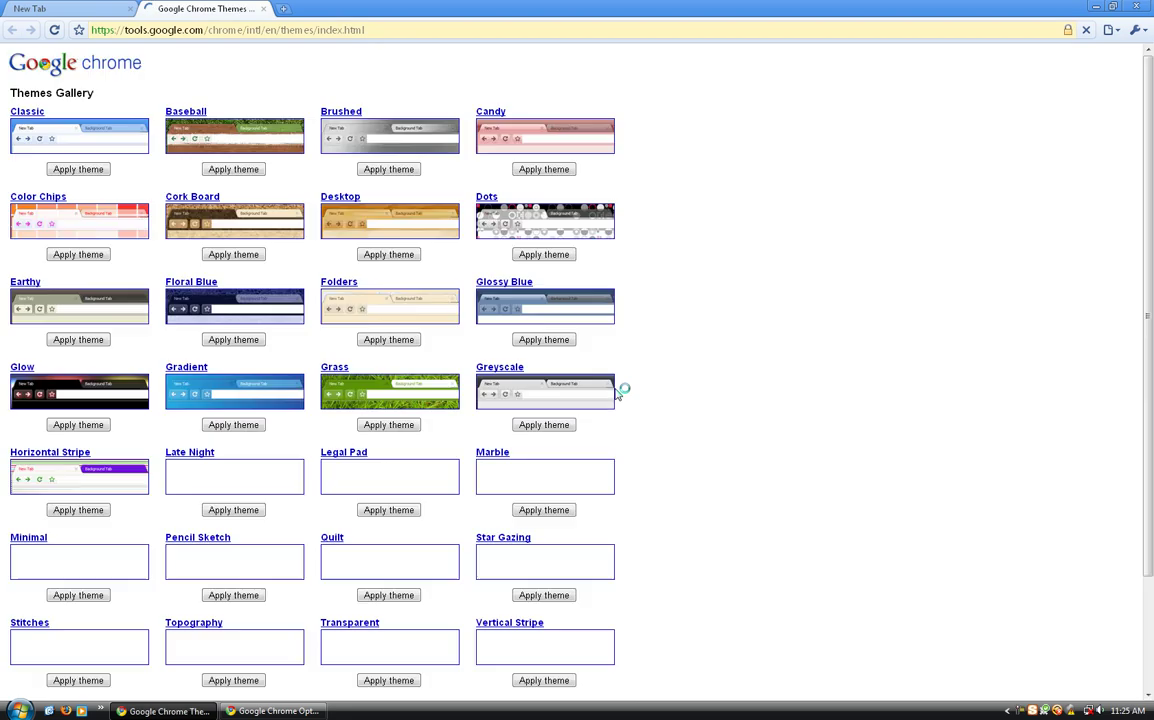
pyautogui.scroll(-3, 693, 376)
pyautogui.scroll(3, 693, 376)
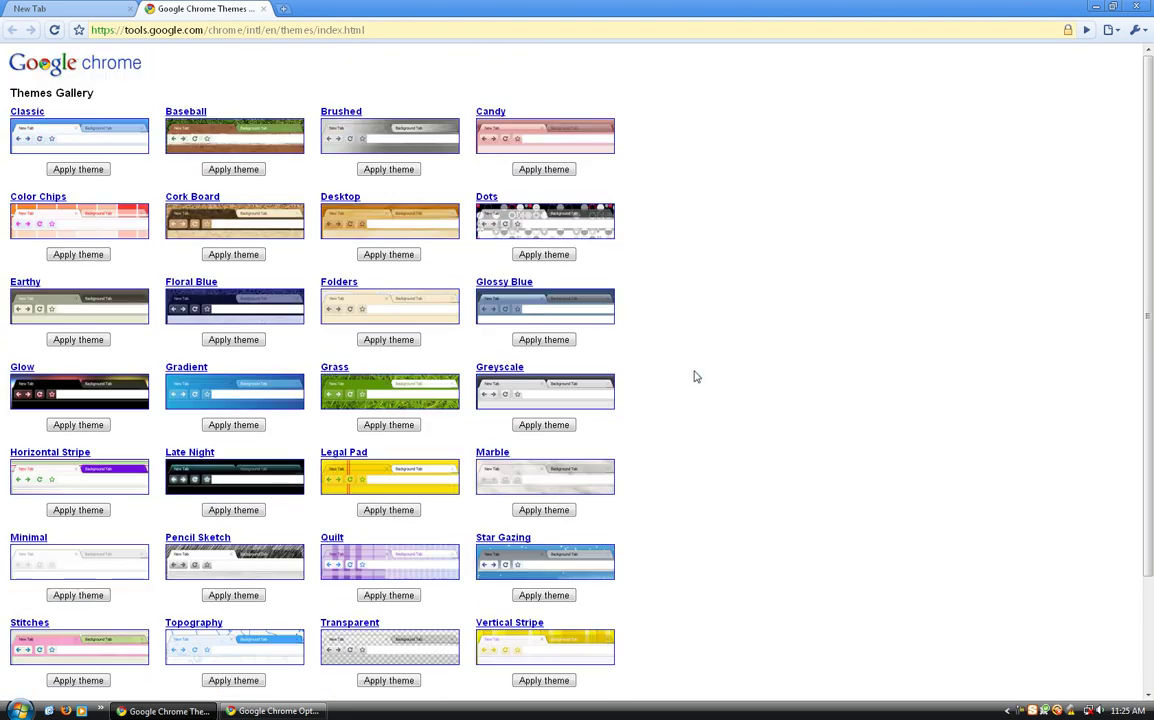
pyautogui.scroll(-3, 698, 371)
pyautogui.scroll(2, 704, 370)
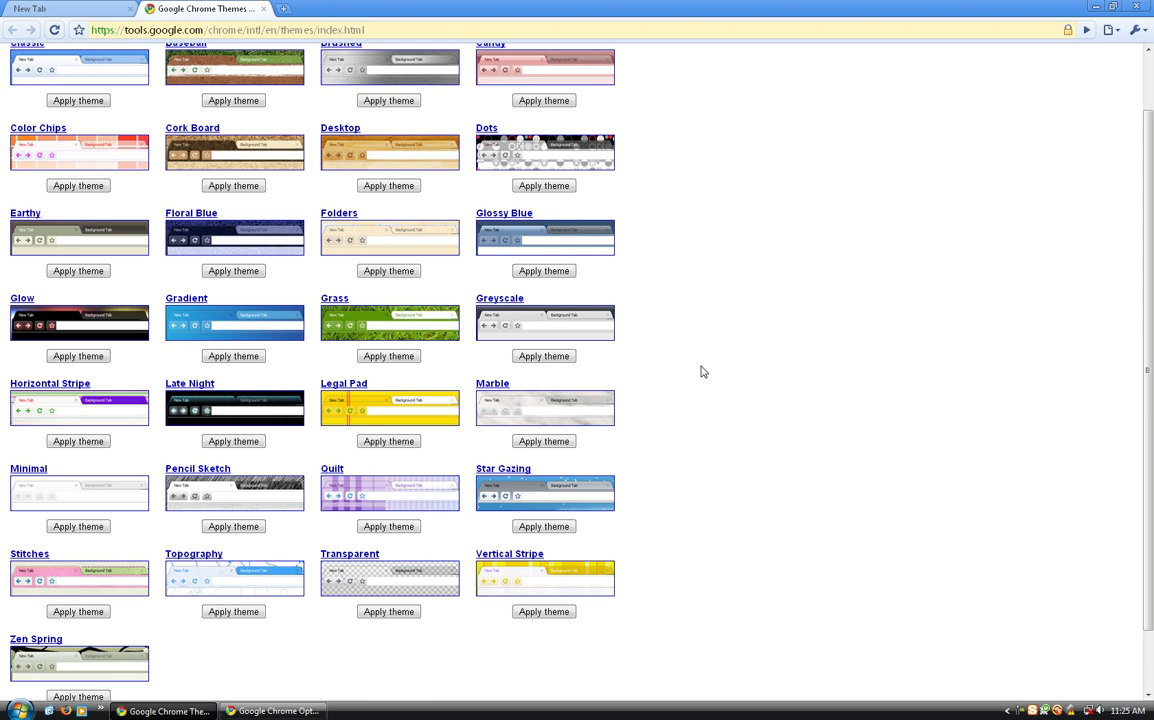
pyautogui.scroll(1, 701, 372)
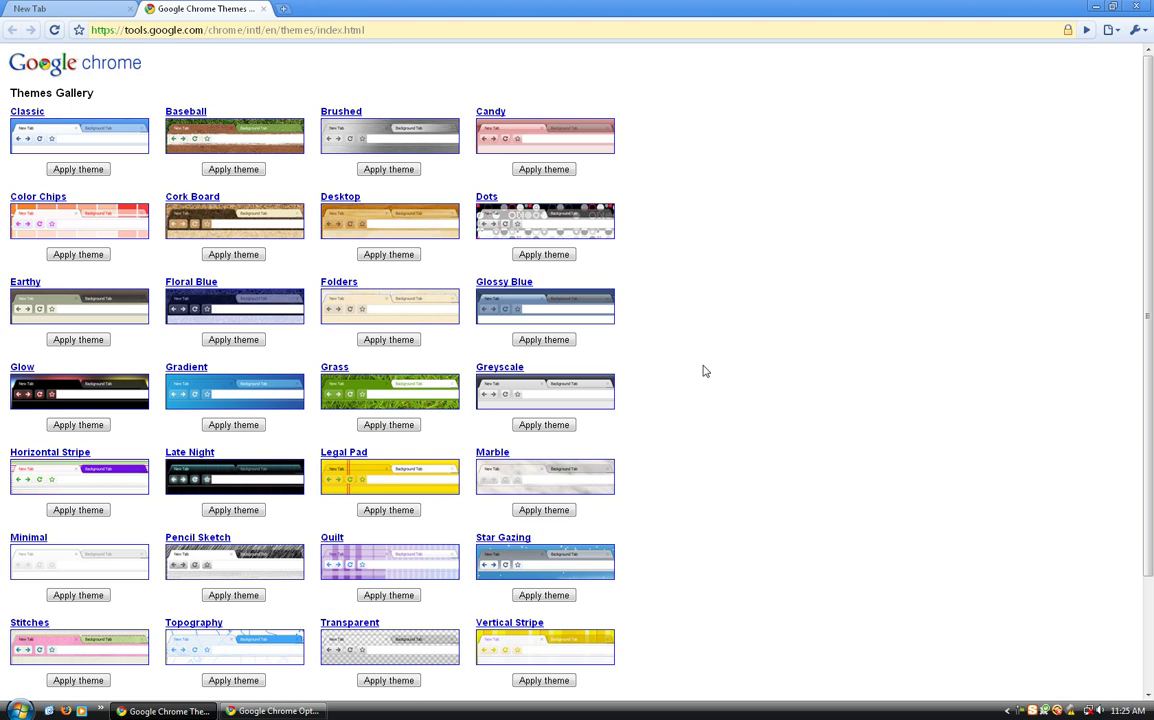
pyautogui.scroll(-1, 852, 337)
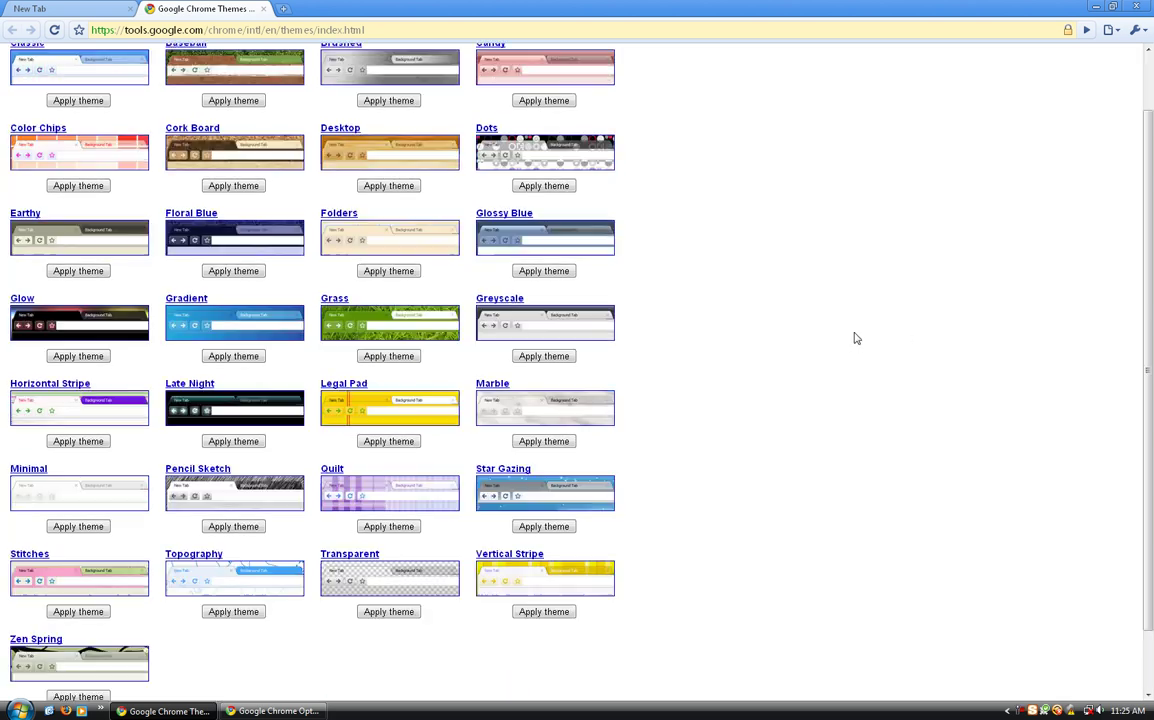
pyautogui.scroll(1, 856, 337)
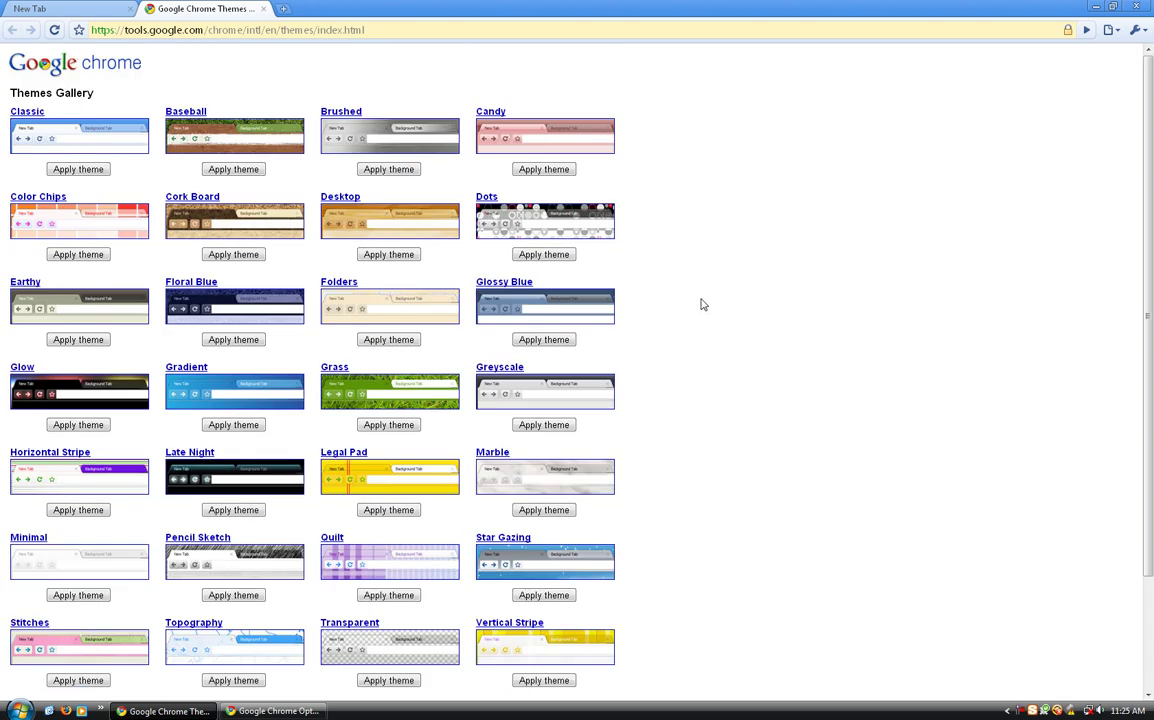
pyautogui.scroll(-2, 701, 304)
pyautogui.scroll(2, 701, 304)
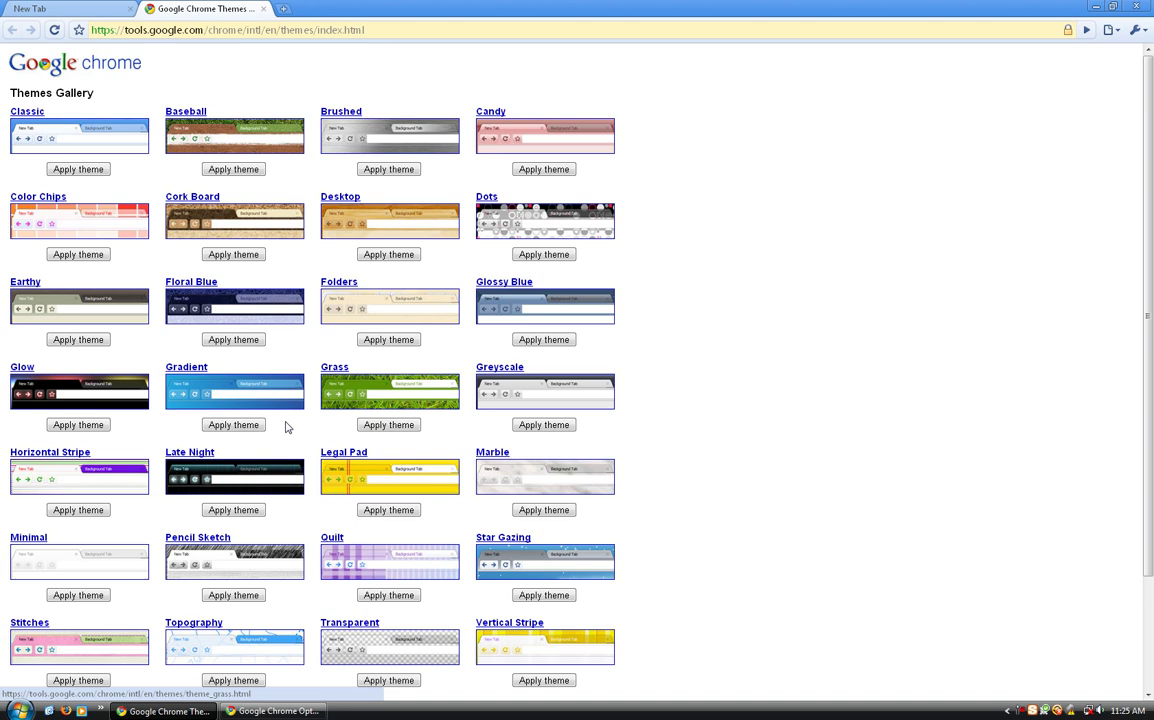
pyautogui.scroll(-1, 527, 551)
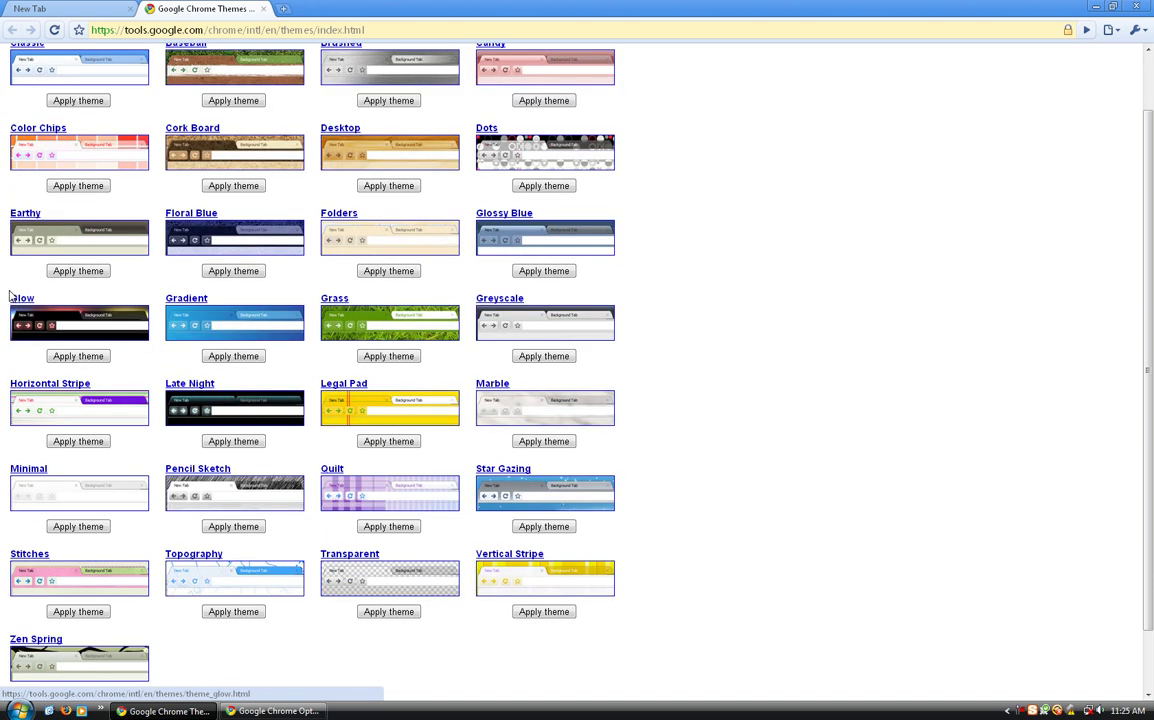
# Install the Glow theme by saving Glow.crx and running it from the desktop
pyautogui.click(78, 358)
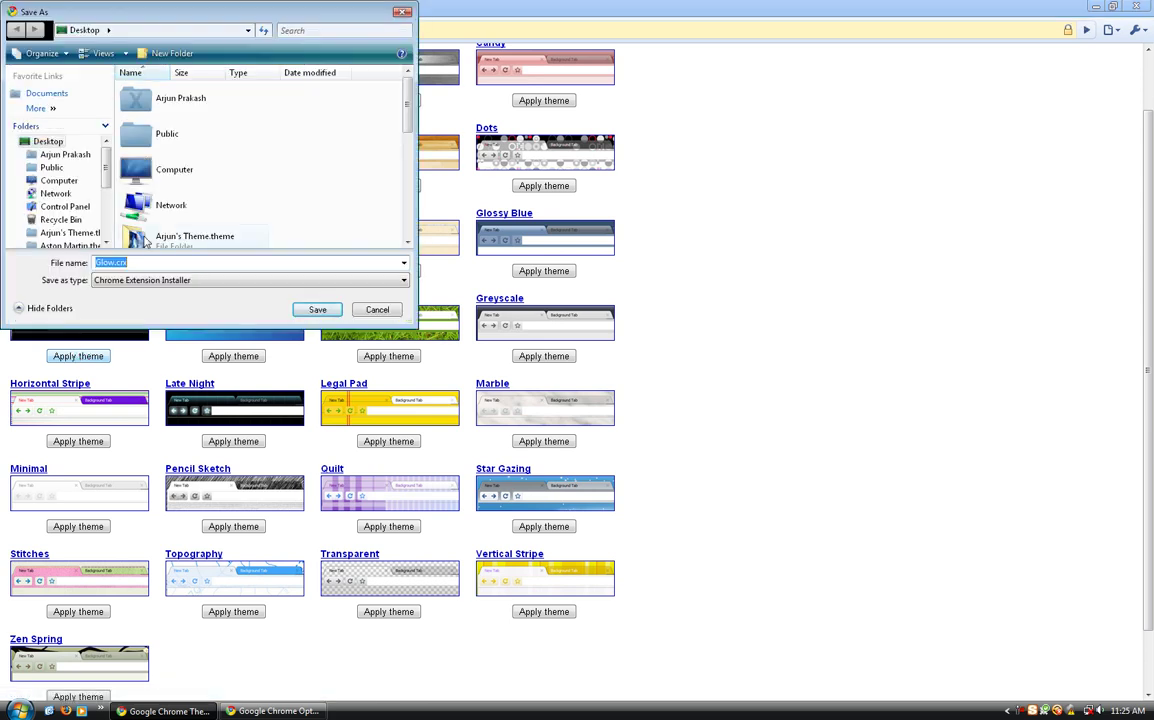
pyautogui.click(316, 311)
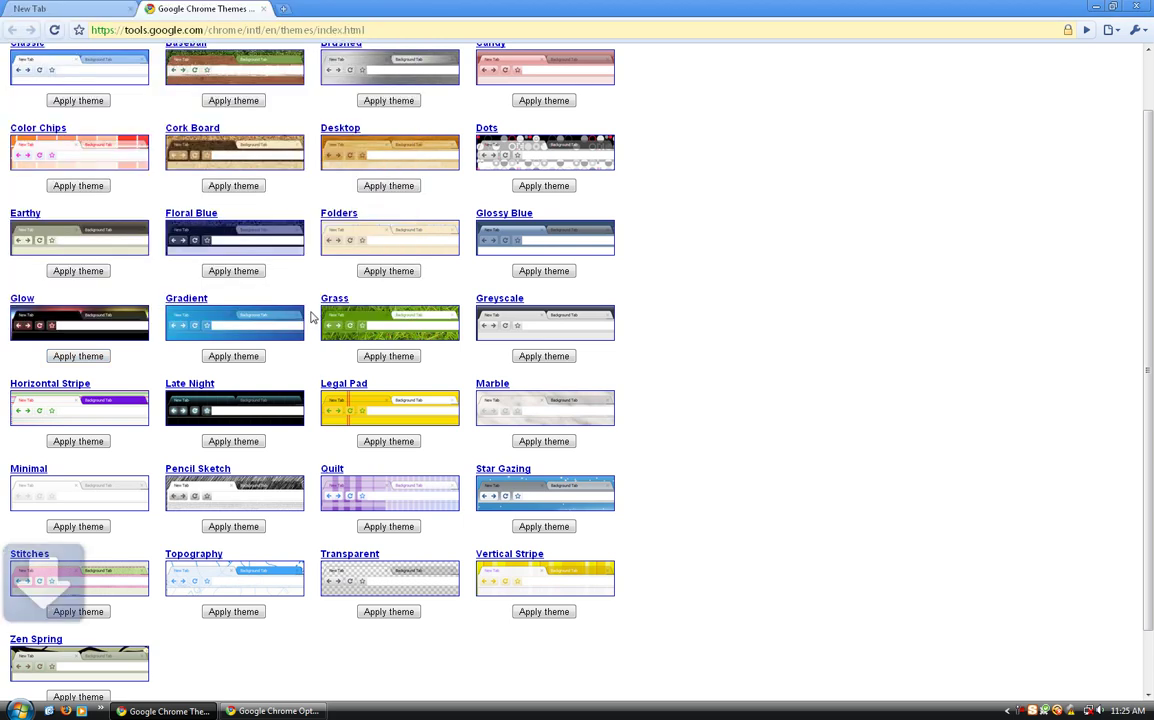
pyautogui.hotkey('alt', 'F4')
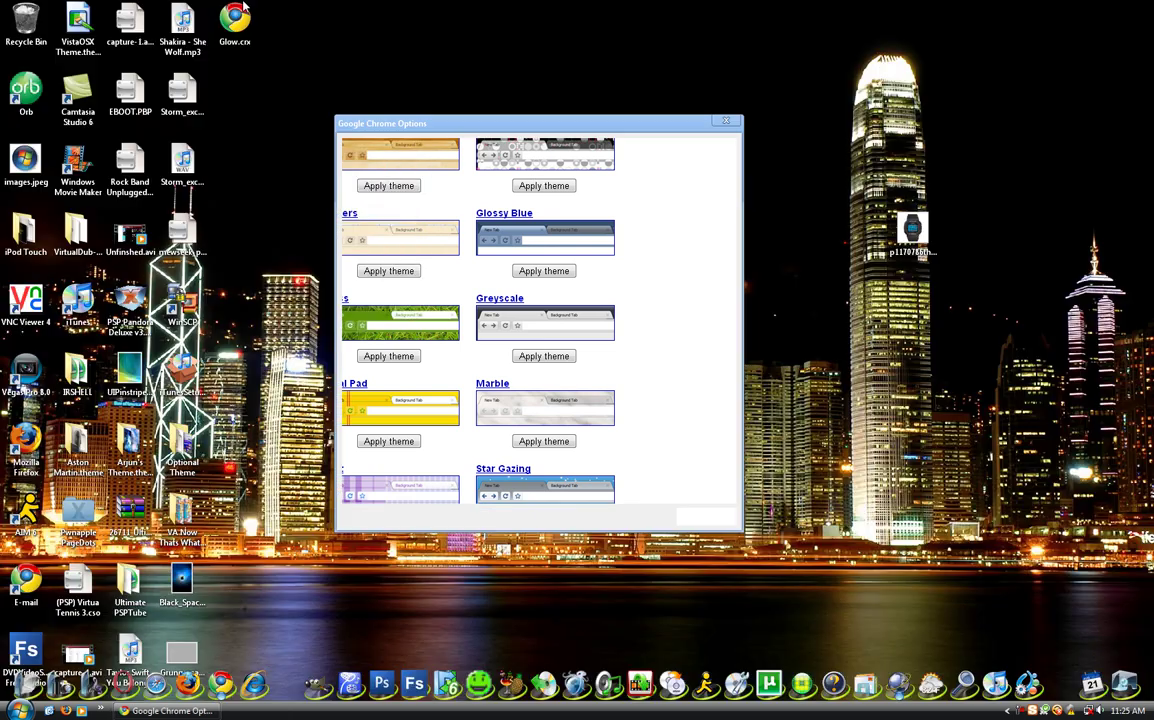
pyautogui.doubleClick(240, 12)
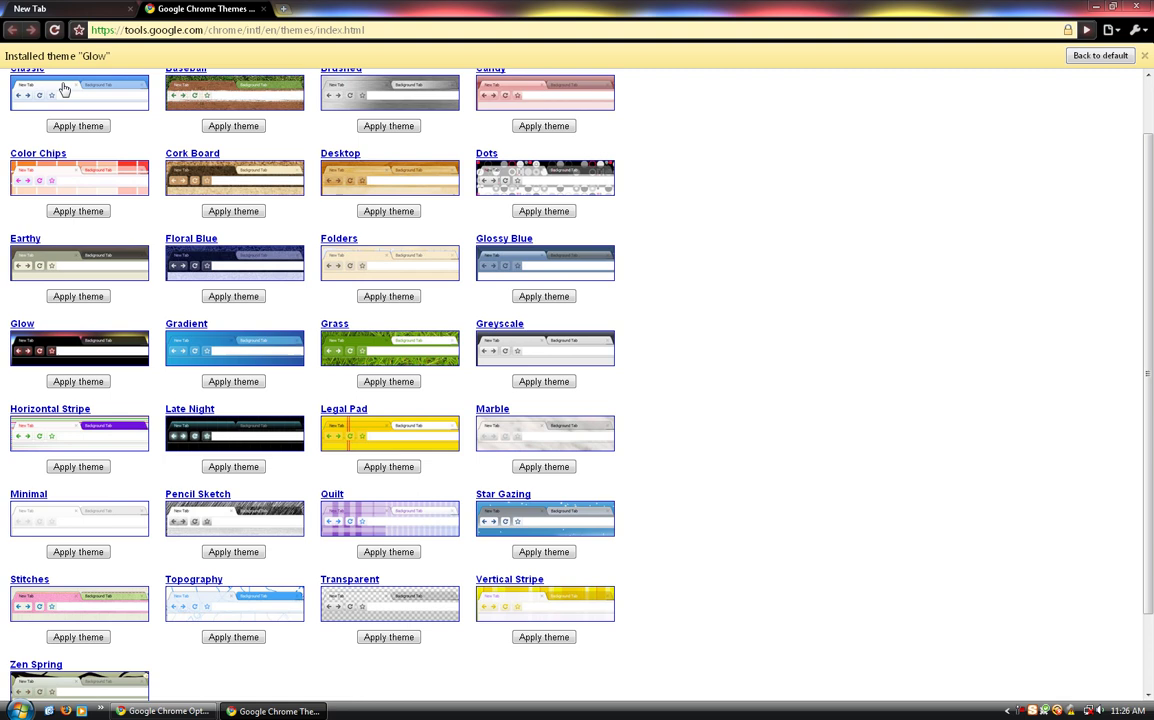
# Dismiss the Glow installed notice, preview the New Tab page, then return to the gallery
pyautogui.click(1146, 57)
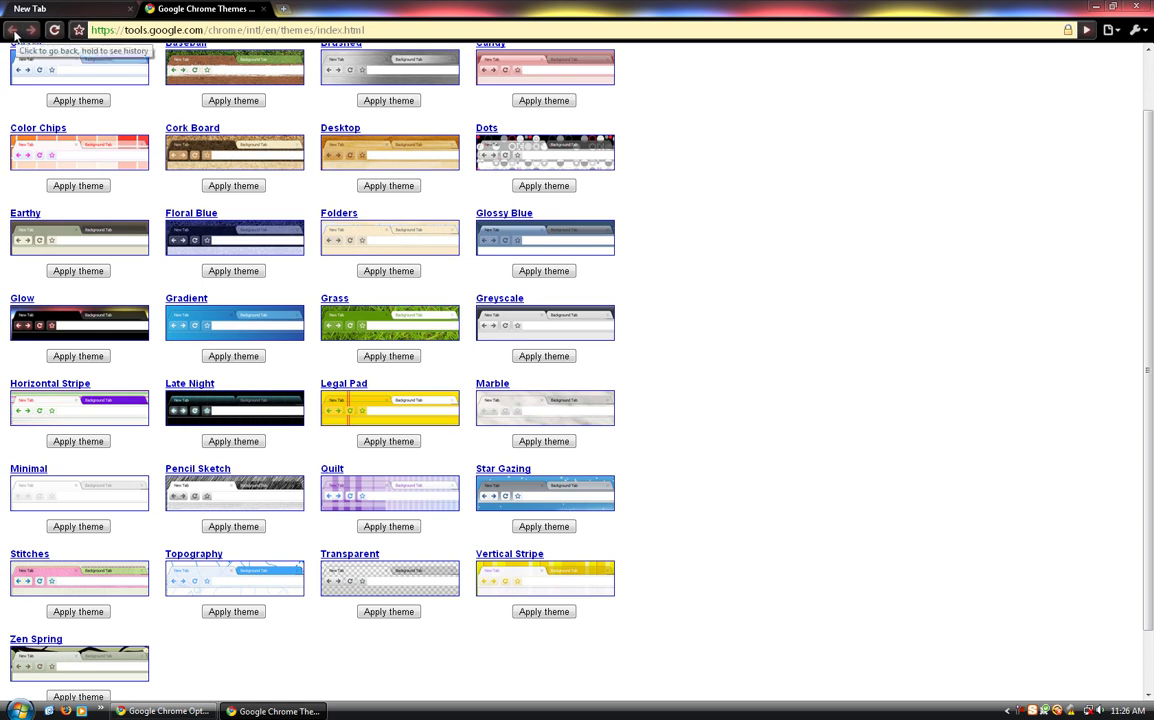
pyautogui.click(47, 12)
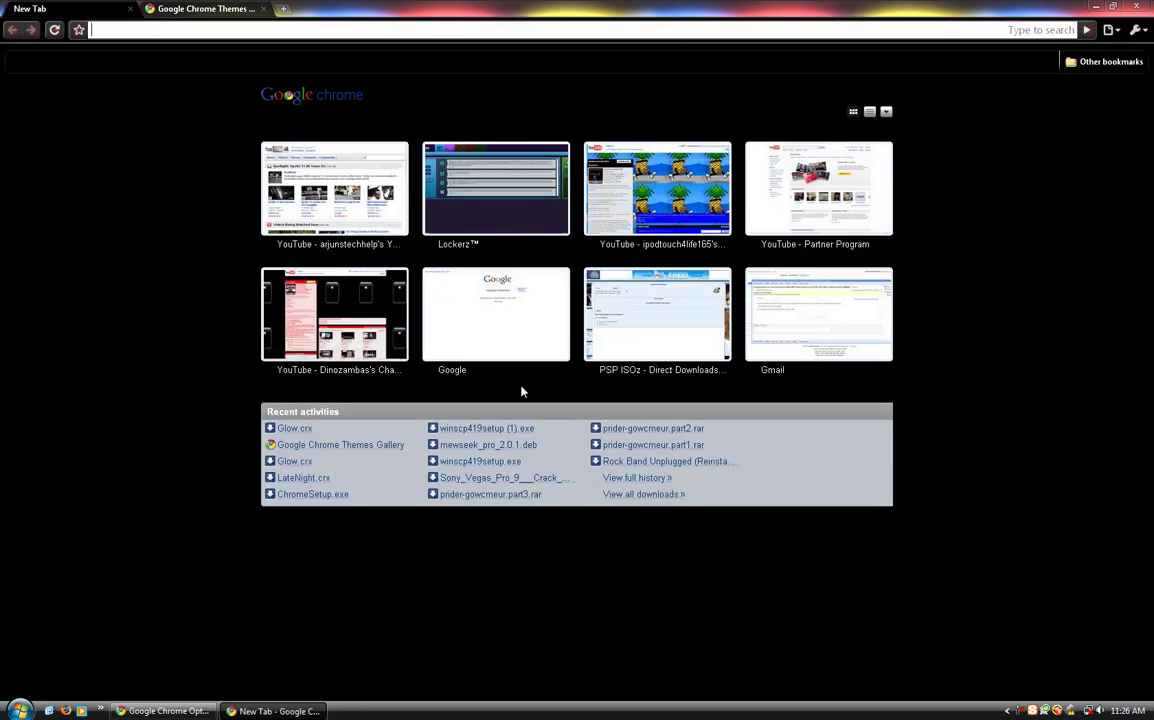
pyautogui.click(188, 9)
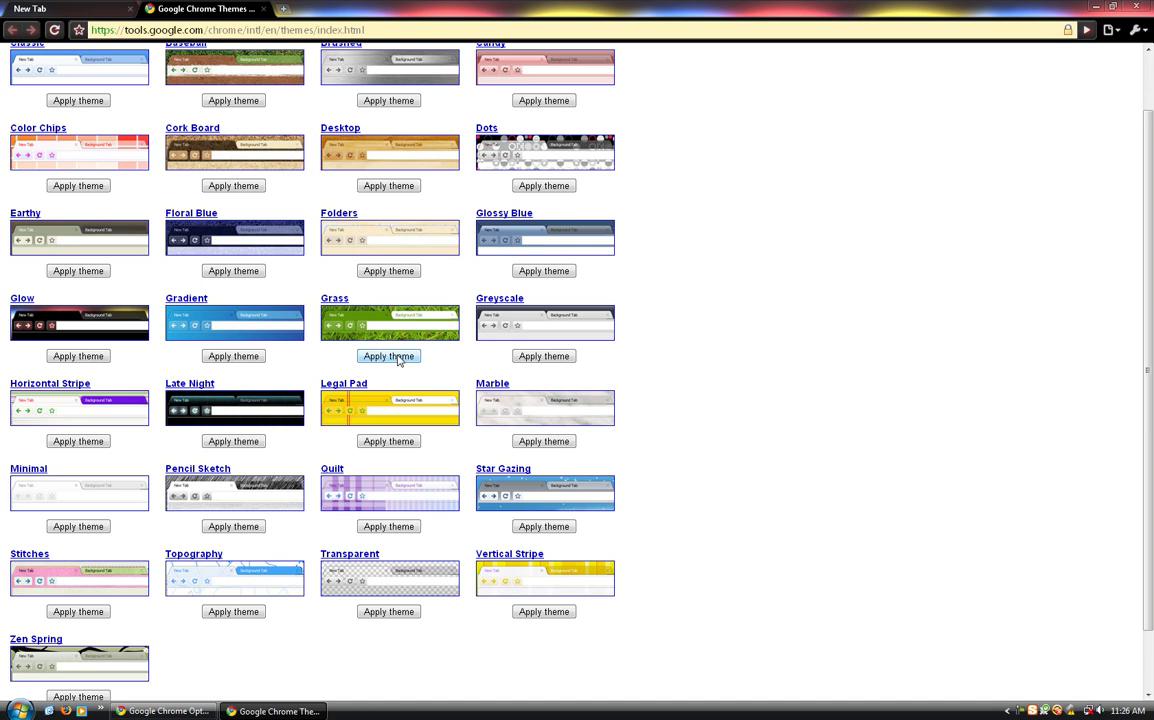
# Apply the Grass theme by saving Grass.crx, then preview the New Tab page in Grass
pyautogui.click(397, 358)
pyautogui.click(313, 309)
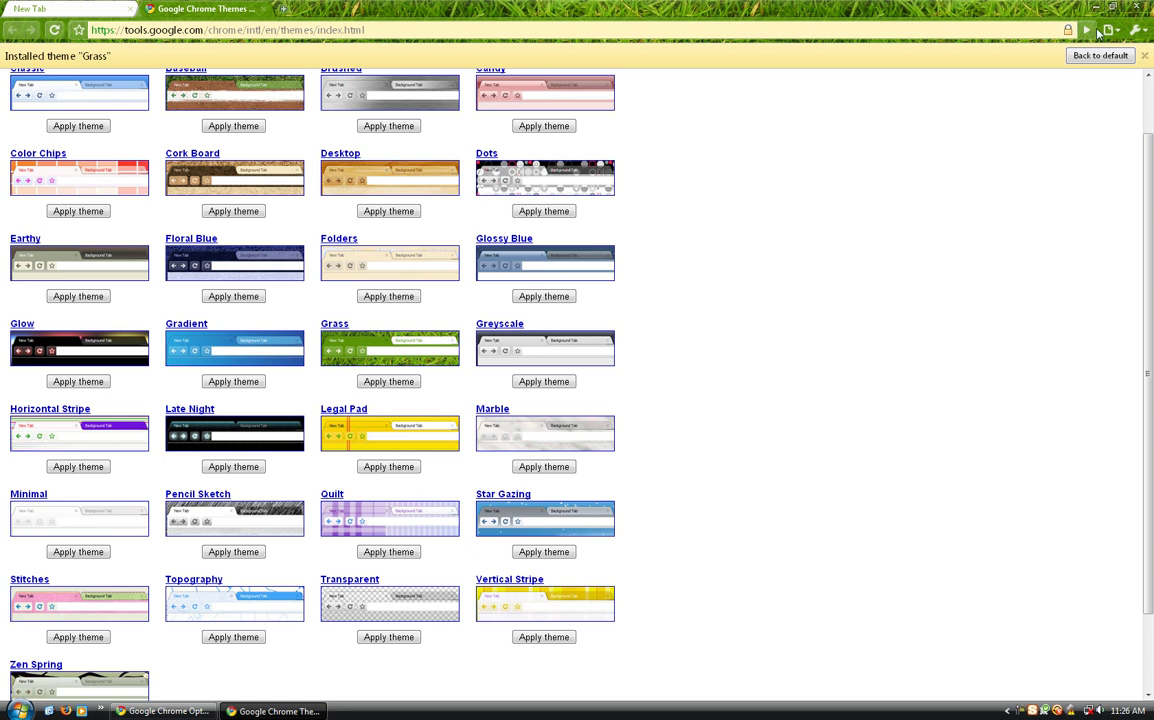
pyautogui.click(91, 12)
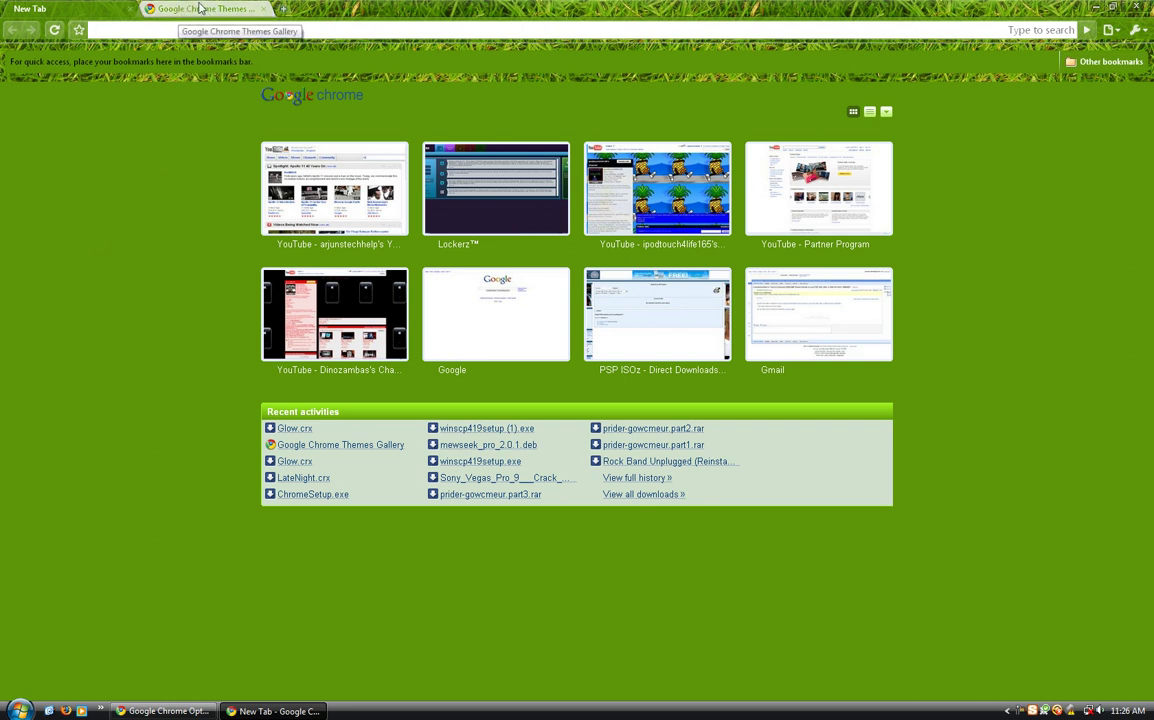
# Close the New Tab page and reset to the default theme from wrench menu Options
pyautogui.click(130, 9)
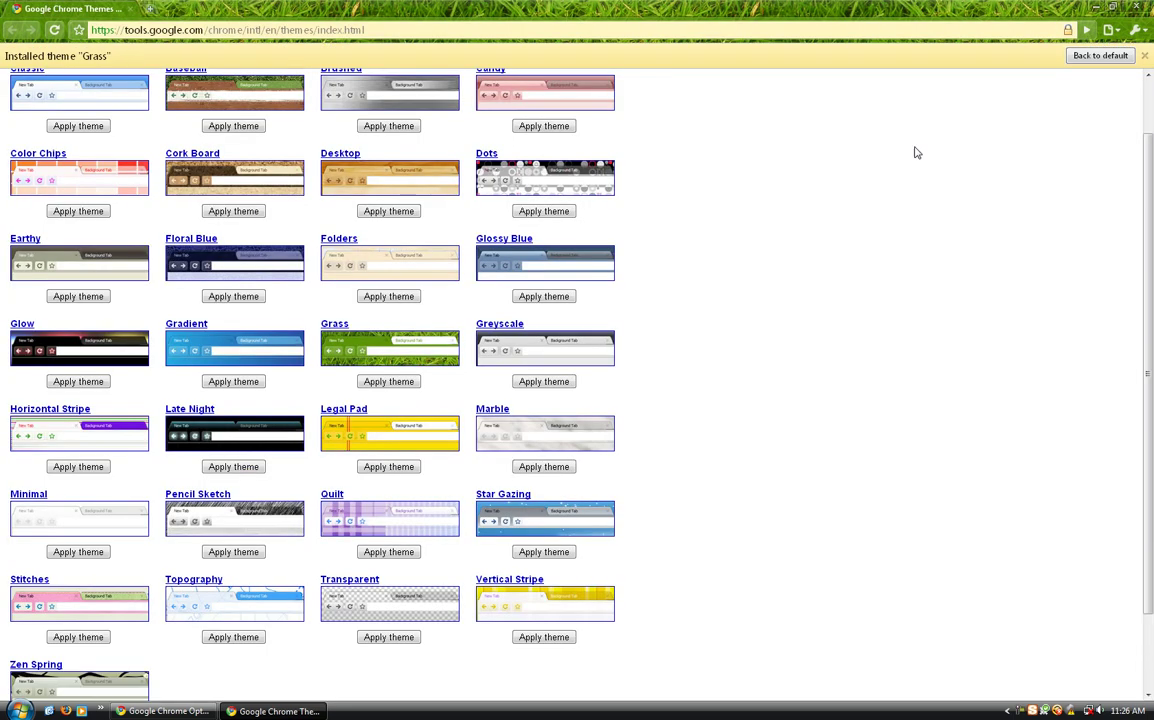
pyautogui.click(1140, 35)
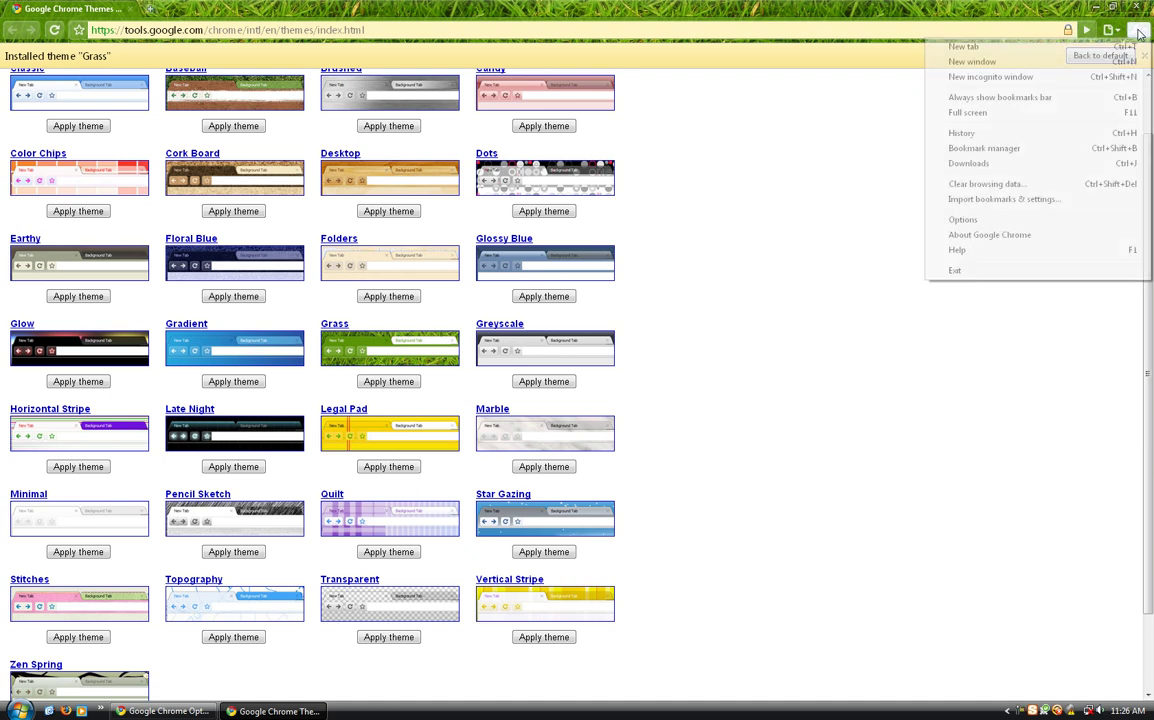
pyautogui.click(960, 217)
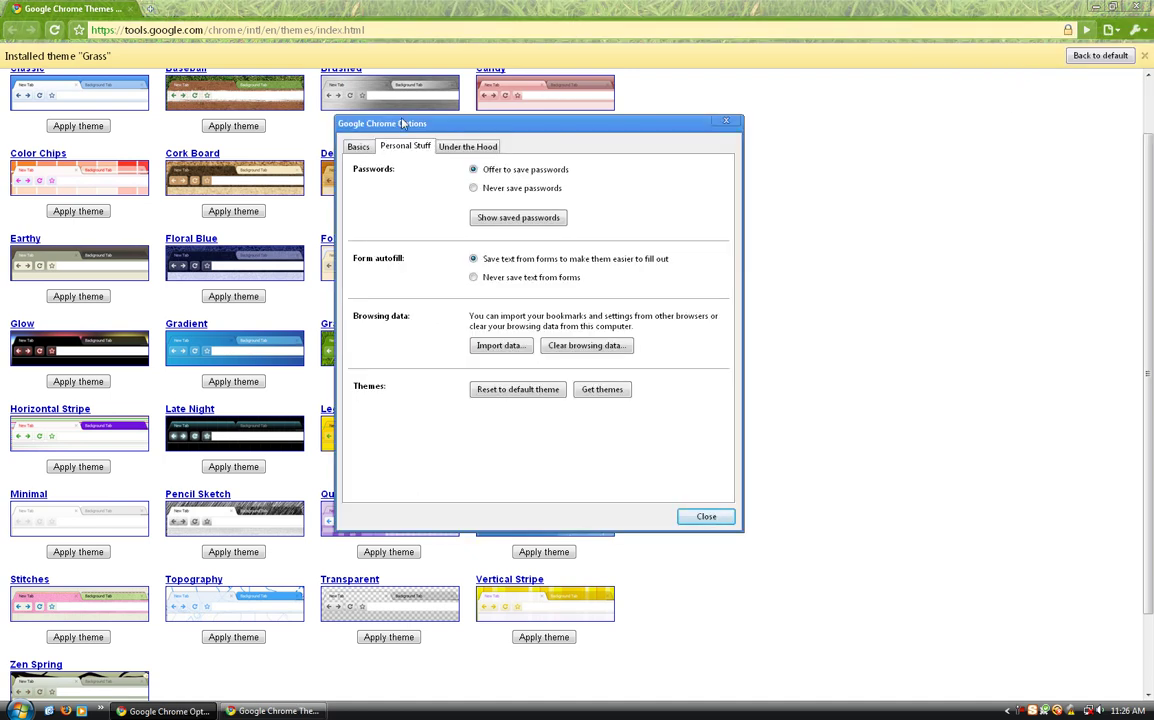
pyautogui.click(506, 393)
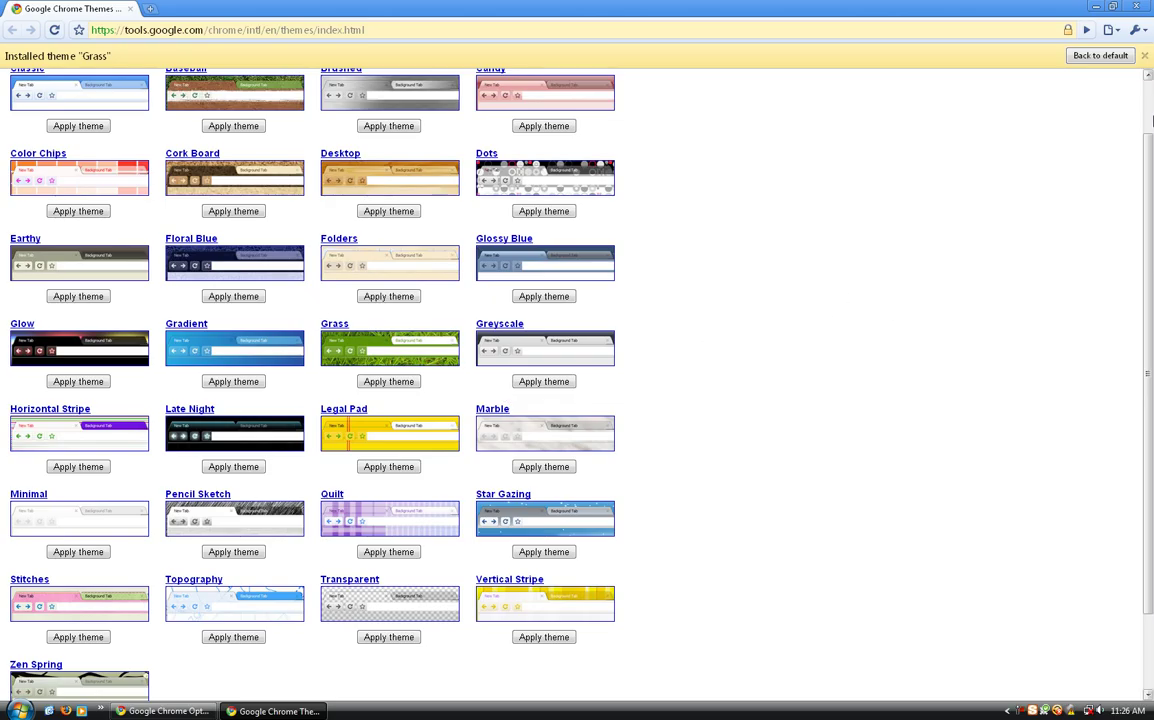
# Delete Glow.crx and Grass.crx from the desktop, close Options, and restore the Chrome window
pyautogui.click(1096, 10)
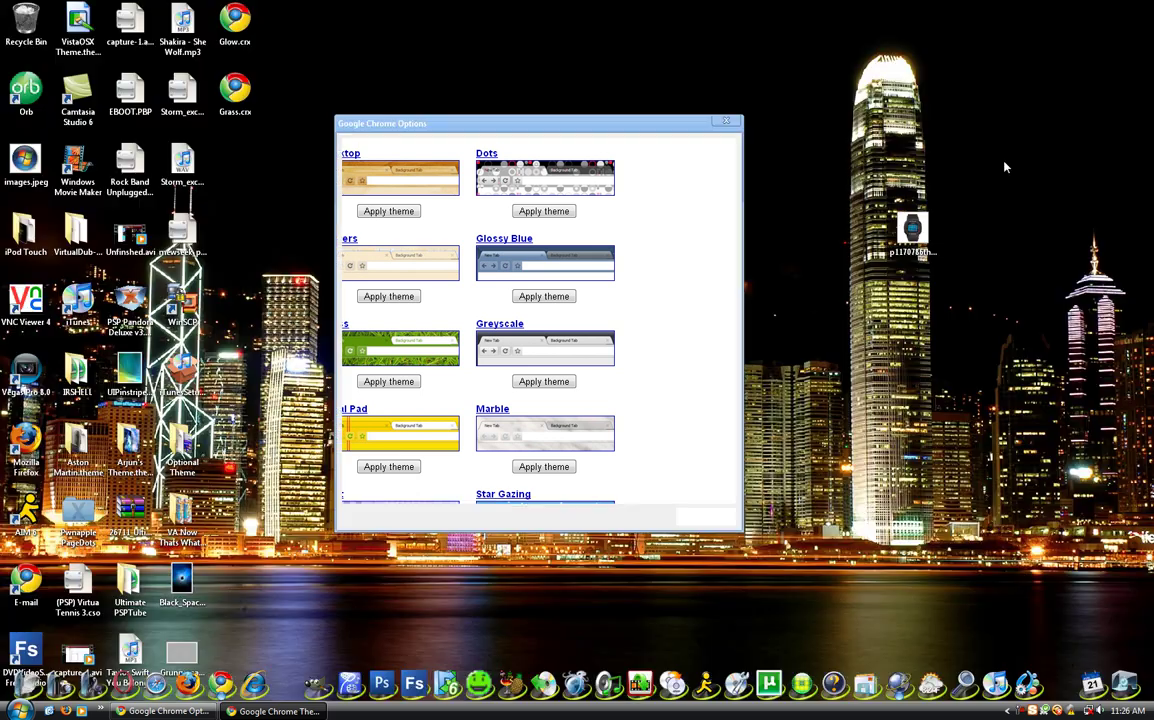
pyautogui.moveTo(451, 122); pyautogui.dragTo(796, 134)
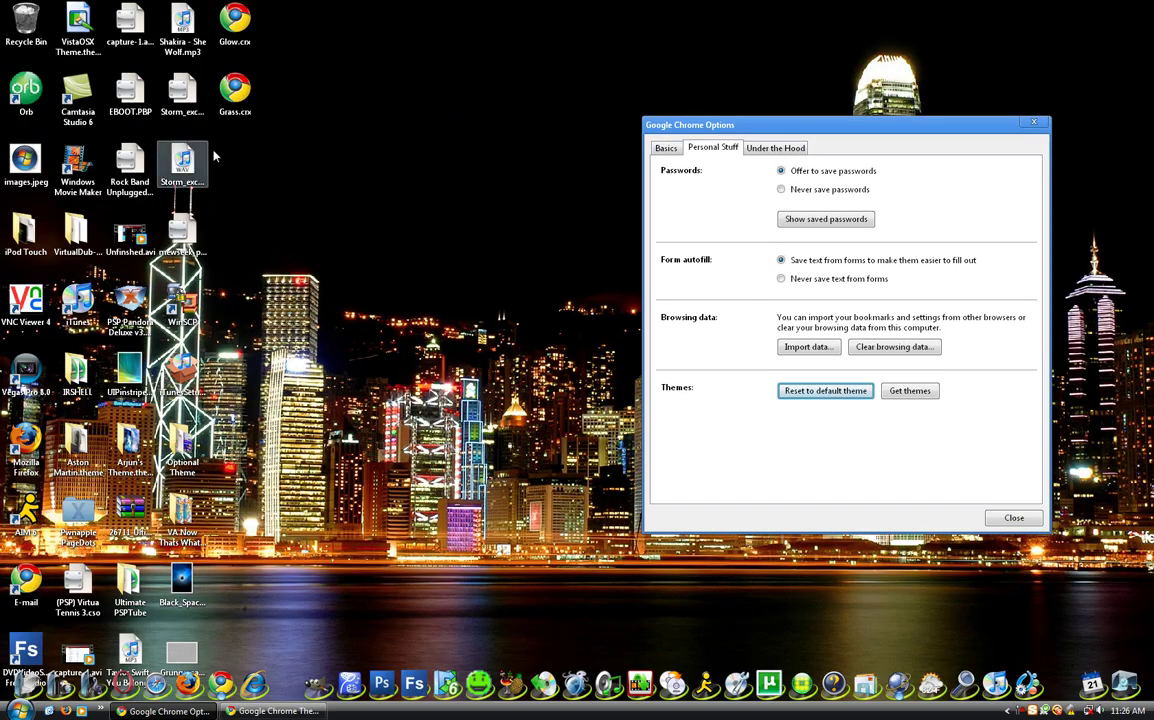
pyautogui.moveTo(252, 150); pyautogui.dragTo(233, 18)
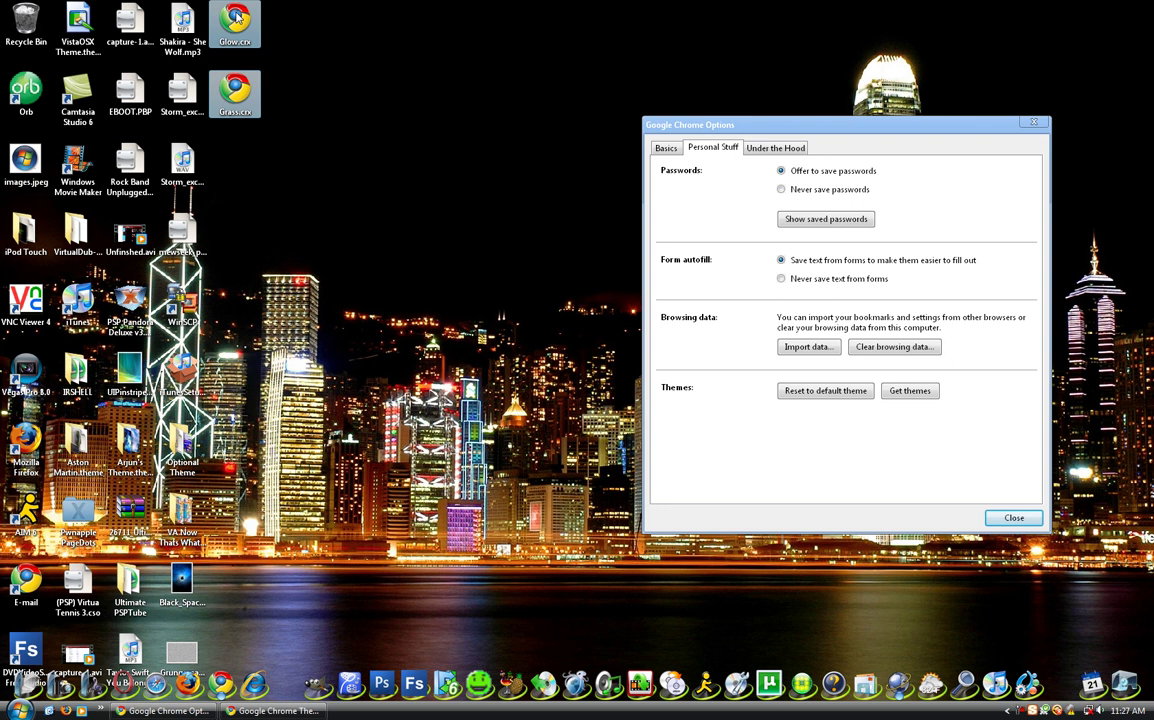
pyautogui.press('Delete')
pyautogui.press('Return')
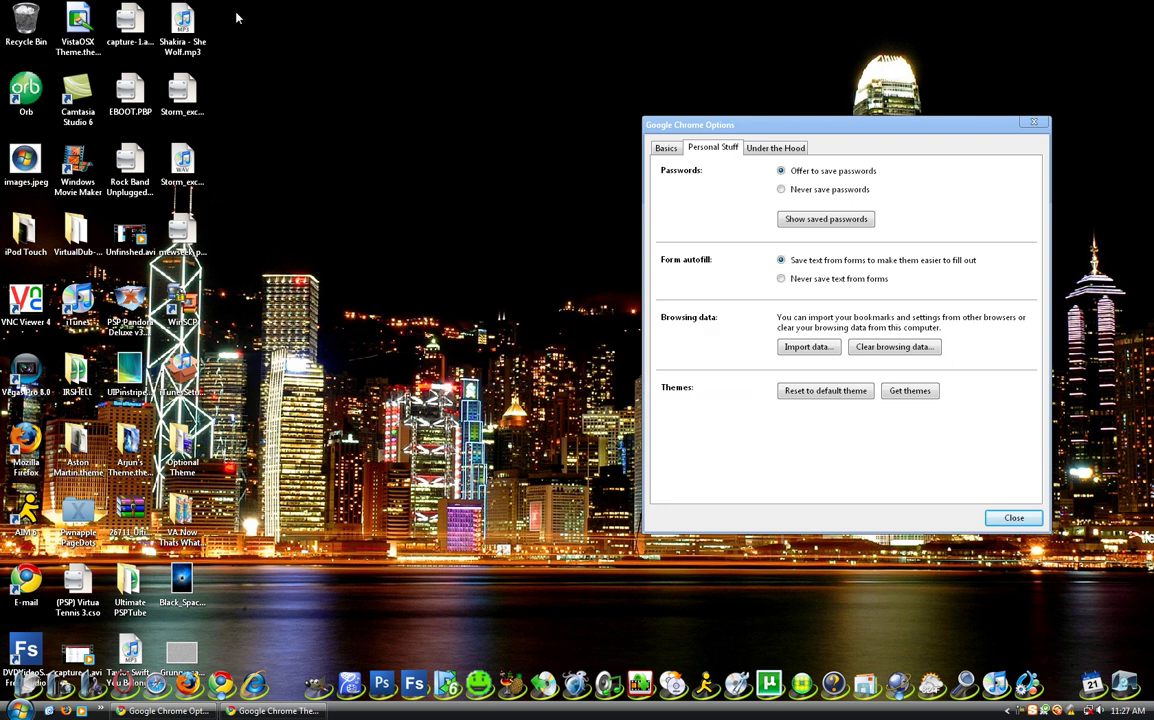
pyautogui.click(1033, 121)
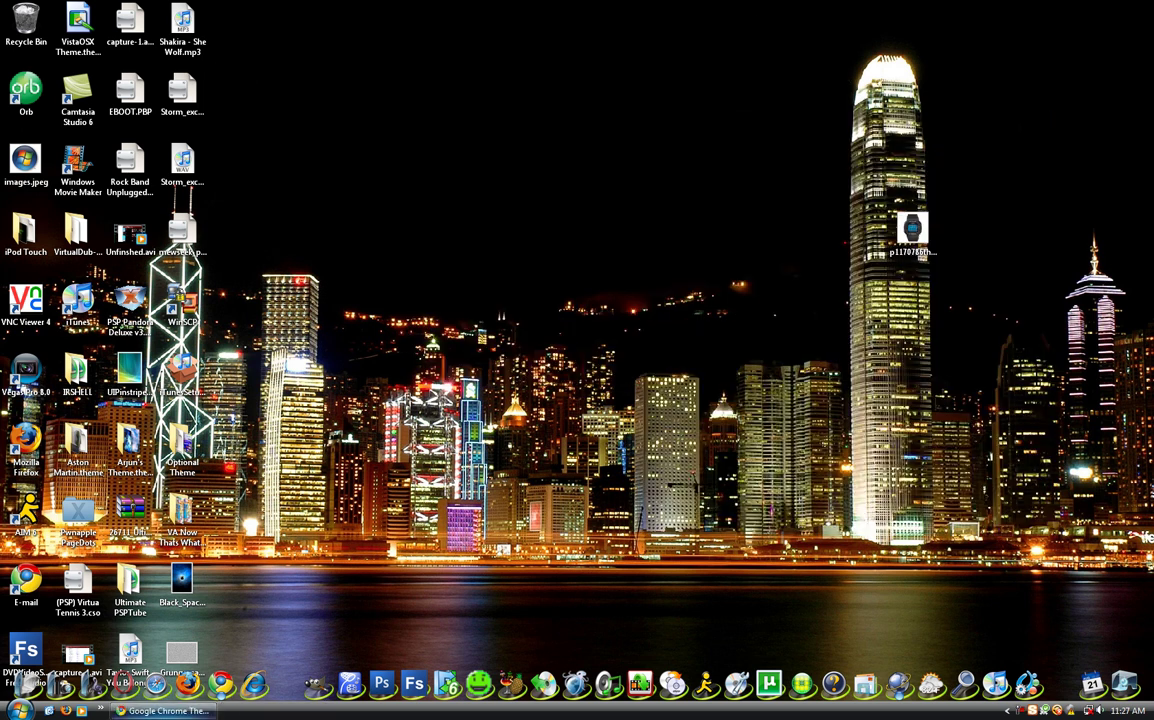
pyautogui.click(165, 710)
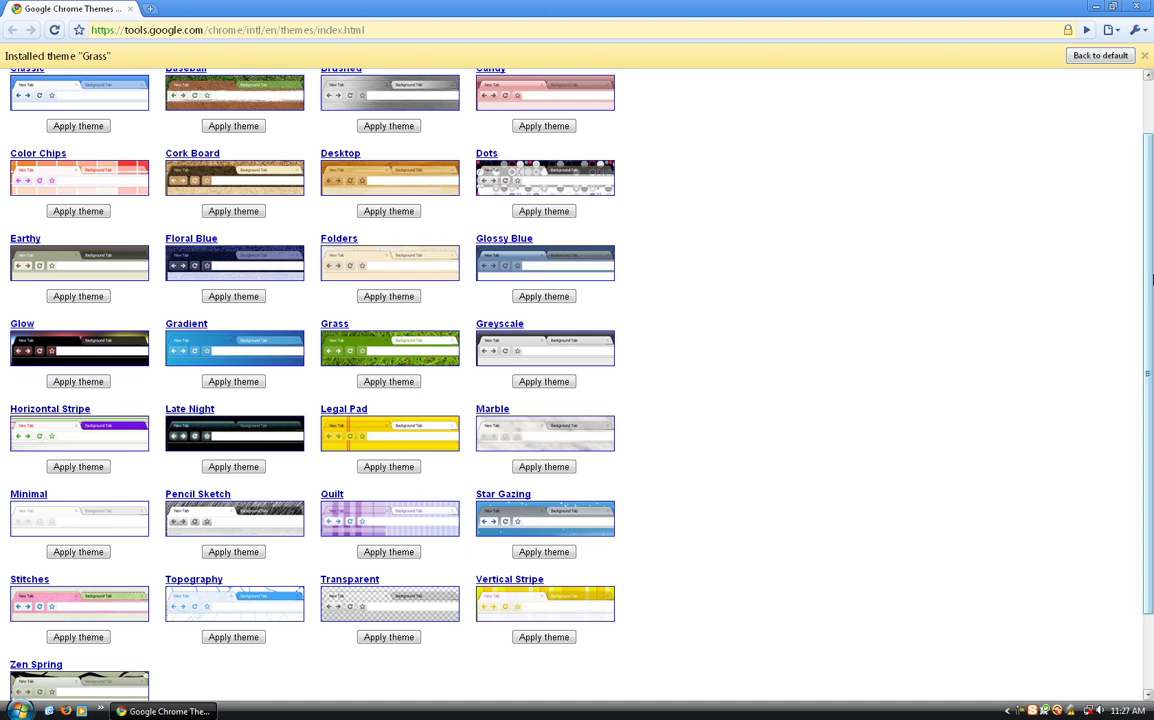
pyautogui.click(131, 10)
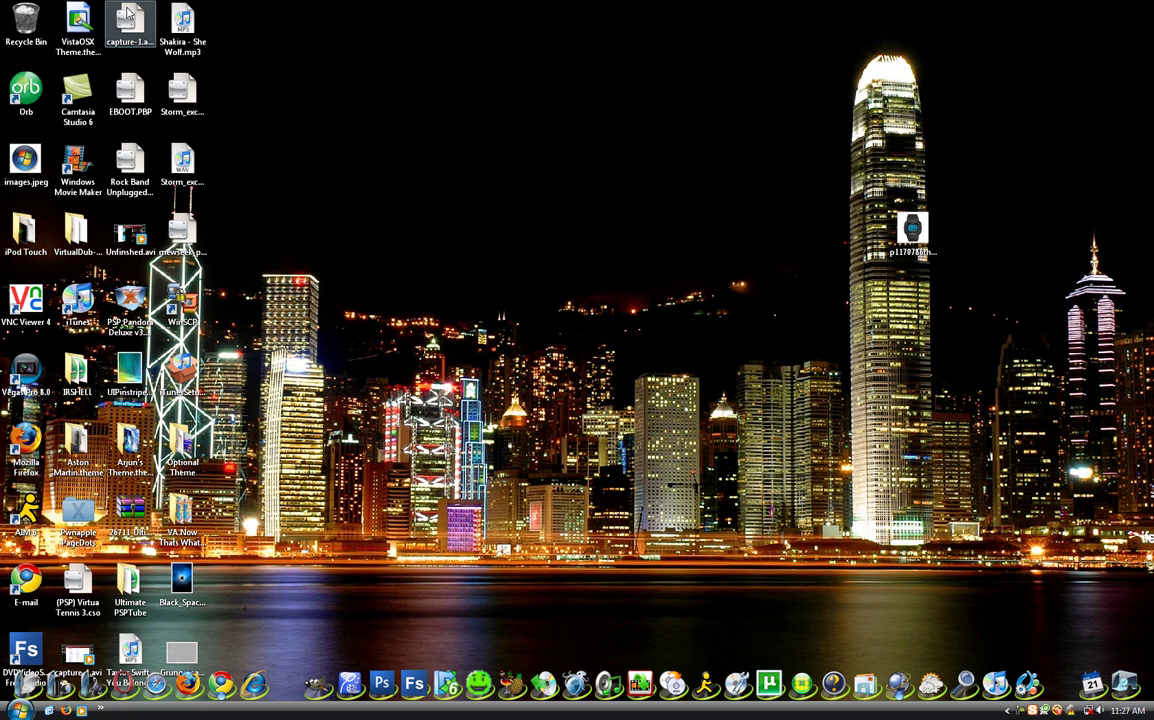